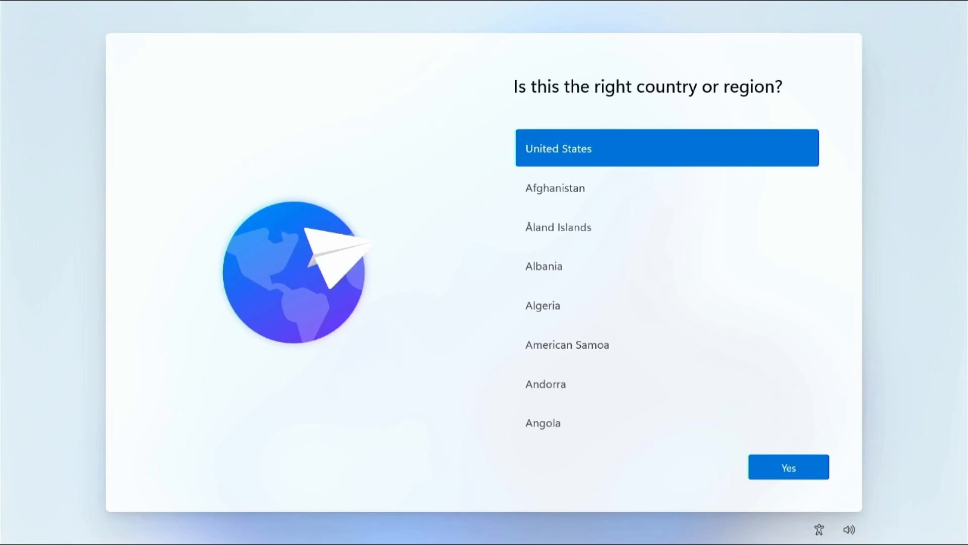
Confirm United States as the region and US as the keyboard layout, and skip adding a second layout
{"action": "left_click", "coordinate": [816, 468]}
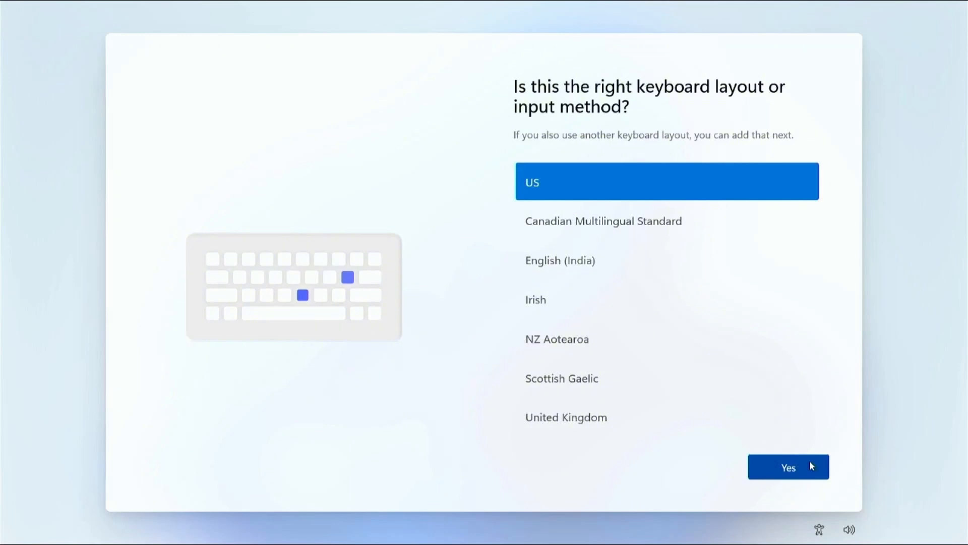
{"action": "left_click", "coordinate": [810, 467]}
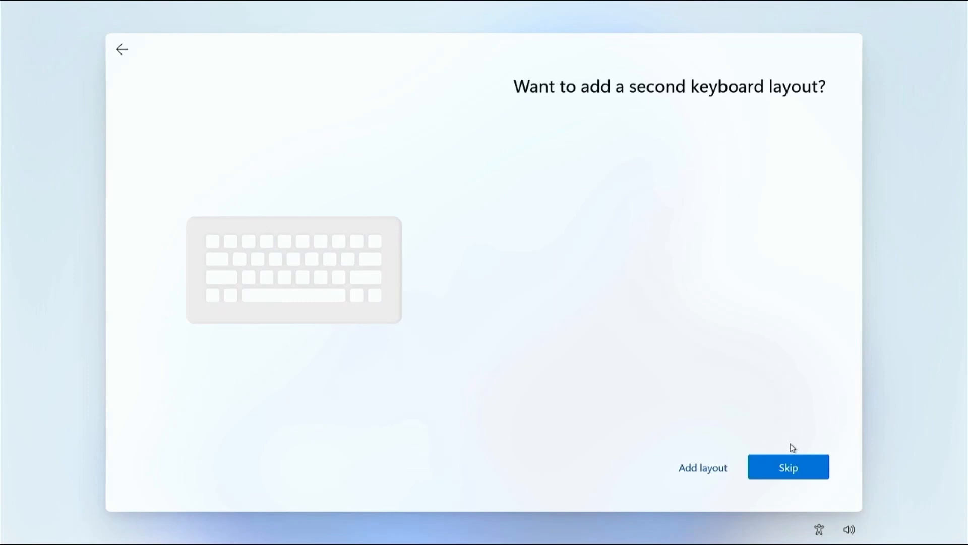
{"action": "left_click", "coordinate": [789, 469]}
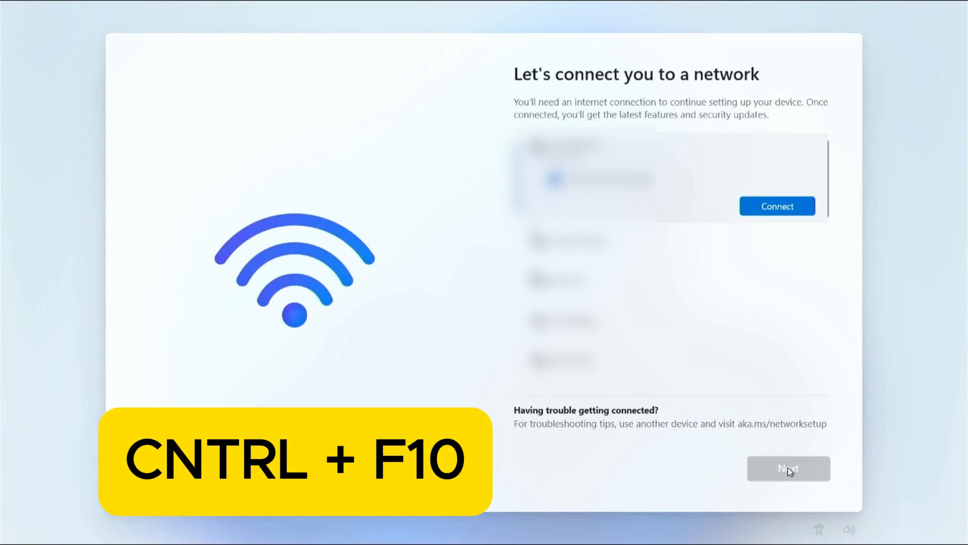
Open a Command Prompt from the network setup page and run oobe\bypassnro
{"action": "key", "text": "shift+F10"}
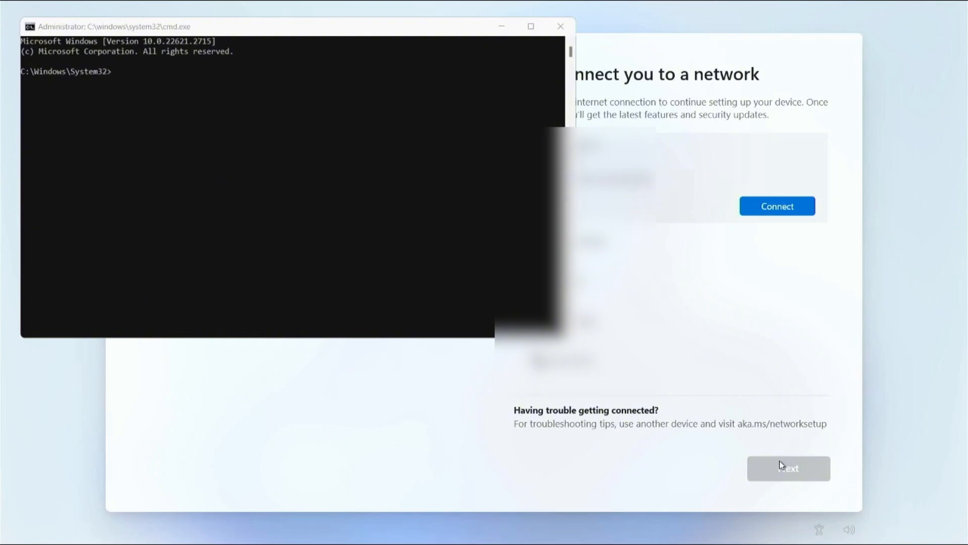
{"action": "key", "text": "alt+Tab"}
{"action": "key", "text": "alt+Tab"}
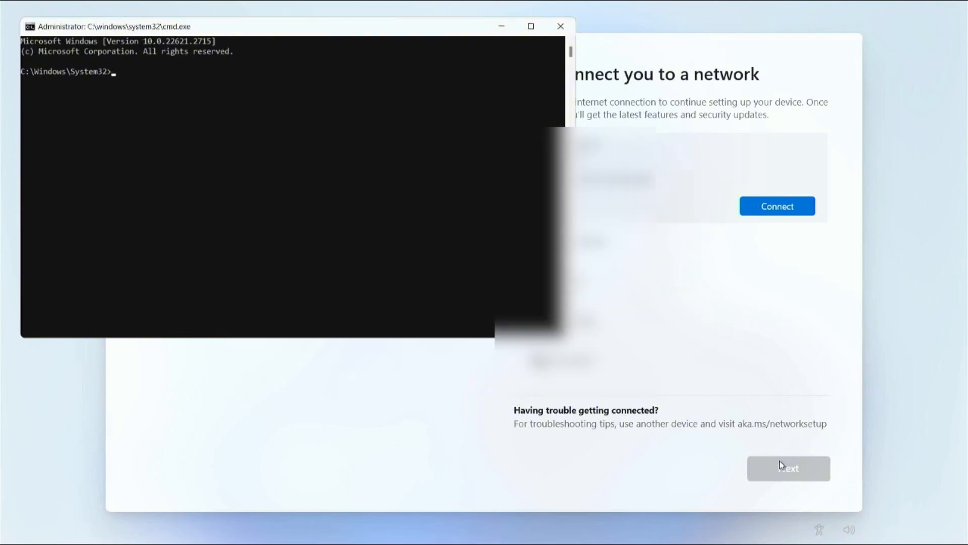
{"action": "type", "text": "oobe\\byp"}
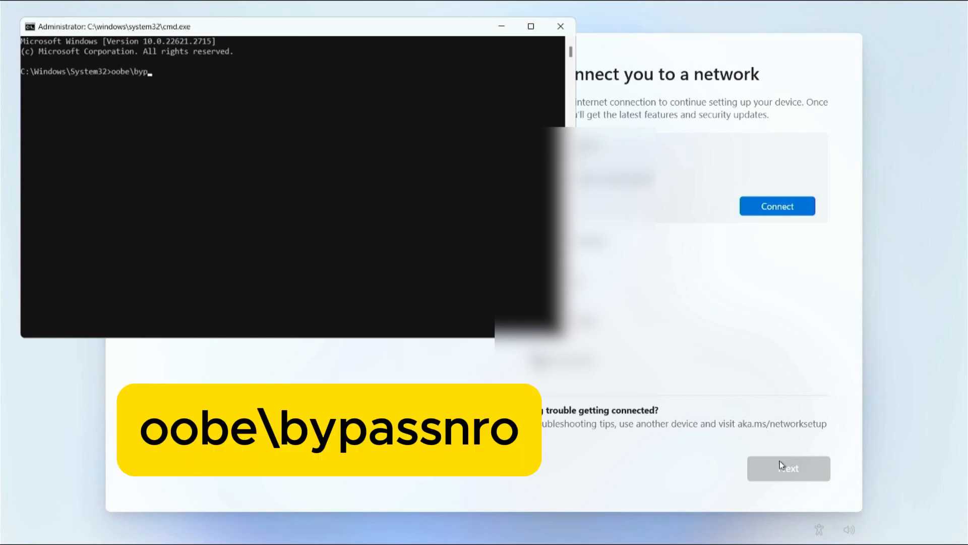
{"action": "type", "text": "assnro"}
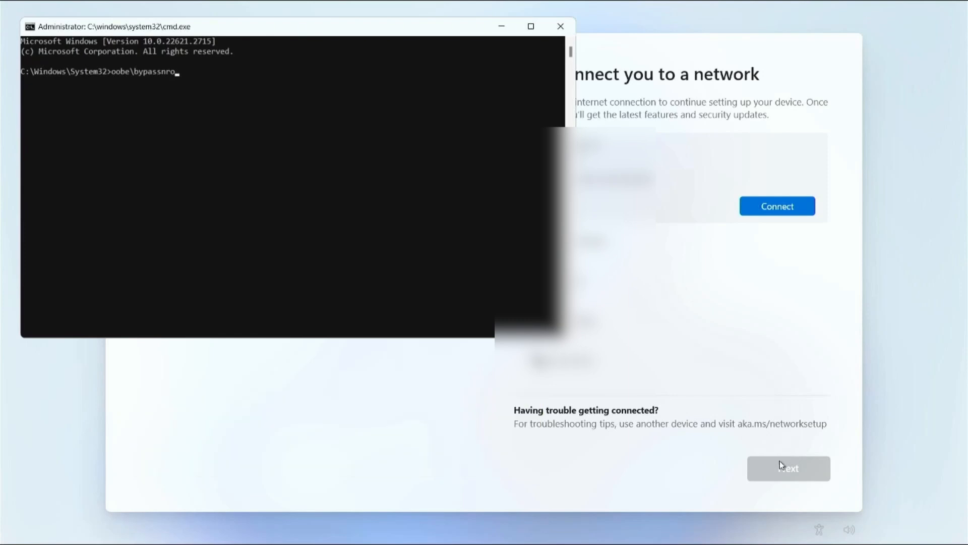
{"action": "key", "text": "Return"}
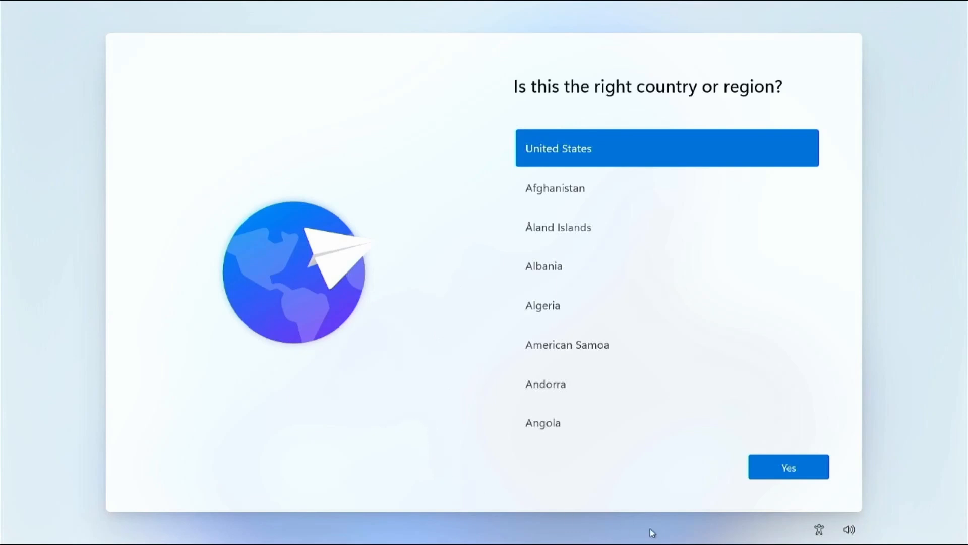
In the restarted setup, accept the United States region and US keyboard again without a second layout
{"action": "left_click", "coordinate": [791, 465]}
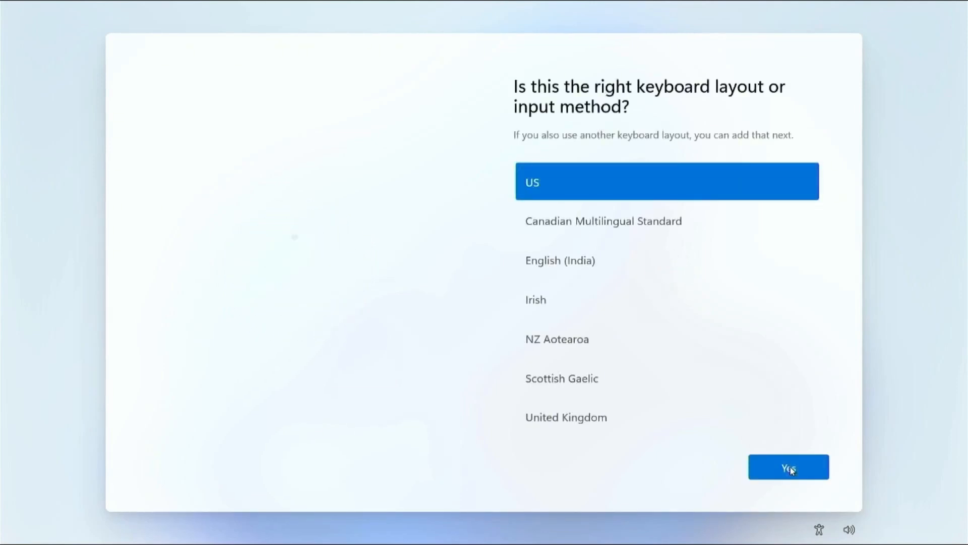
{"action": "left_click", "coordinate": [791, 469]}
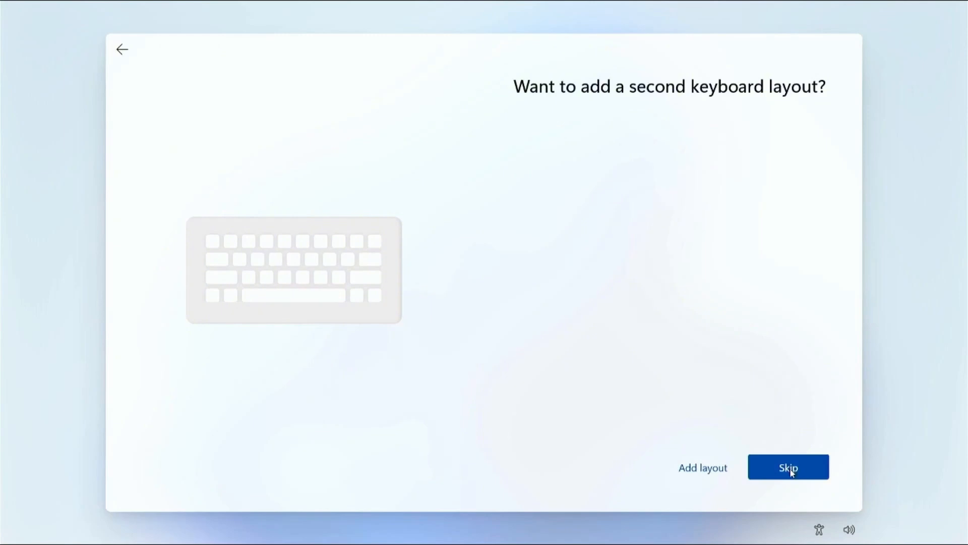
{"action": "left_click", "coordinate": [790, 469]}
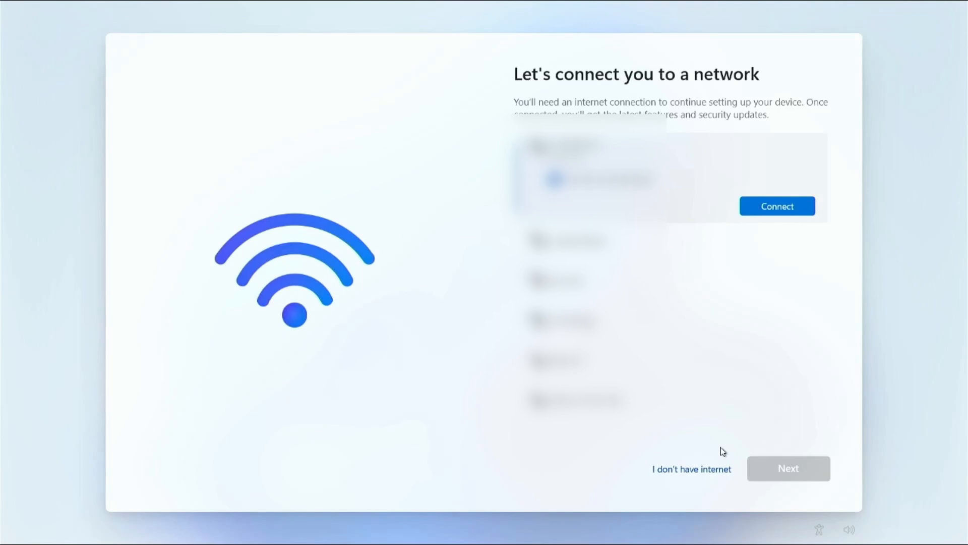
Choose to continue without internet using the limited setup, and accept the License Agreement
{"action": "left_click", "coordinate": [692, 470]}
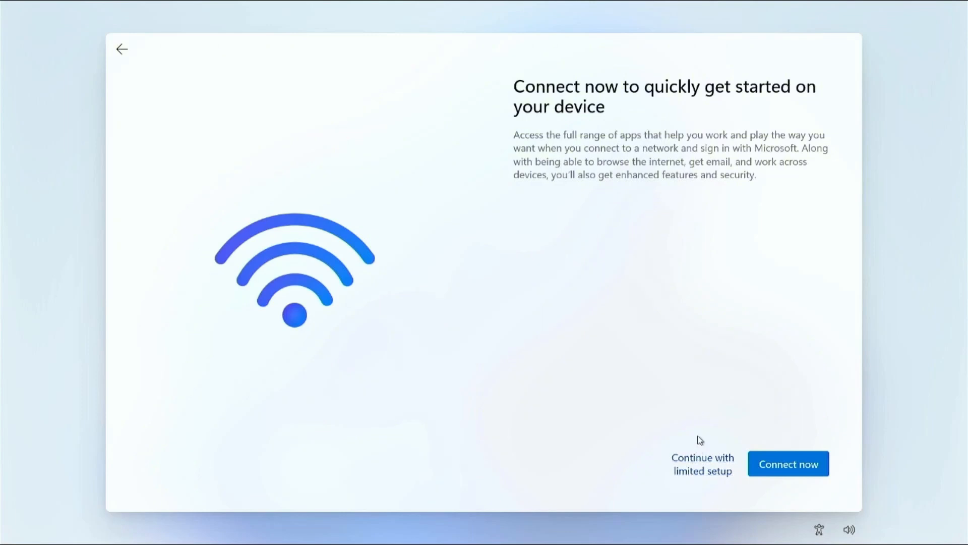
{"action": "left_click", "coordinate": [705, 472]}
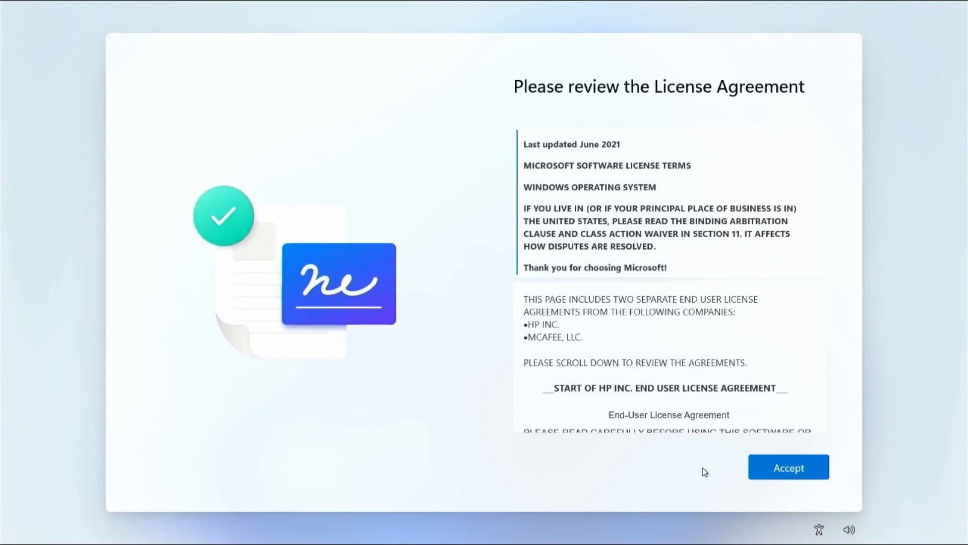
{"action": "left_click", "coordinate": [775, 471]}
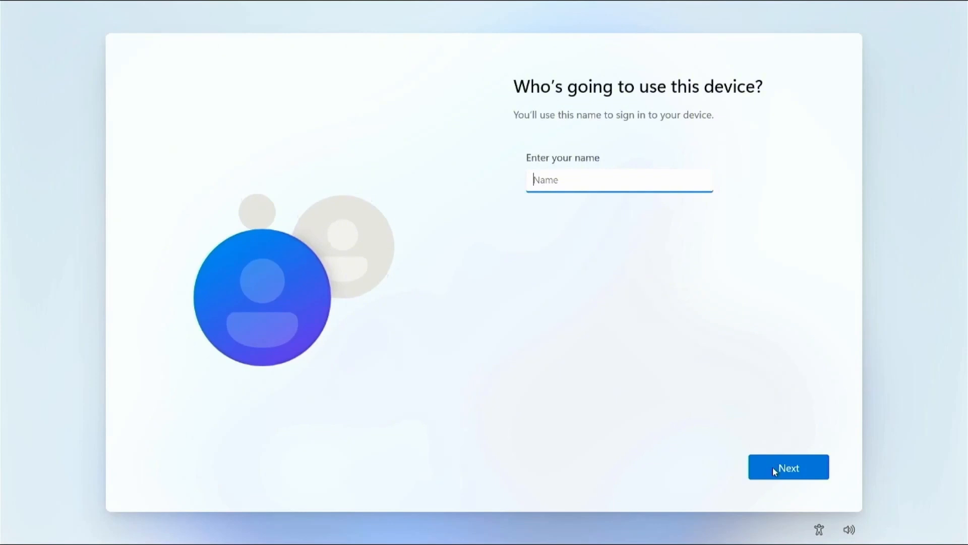
Create a local account with the name User and leave its password blank
{"action": "left_click", "coordinate": [773, 468]}
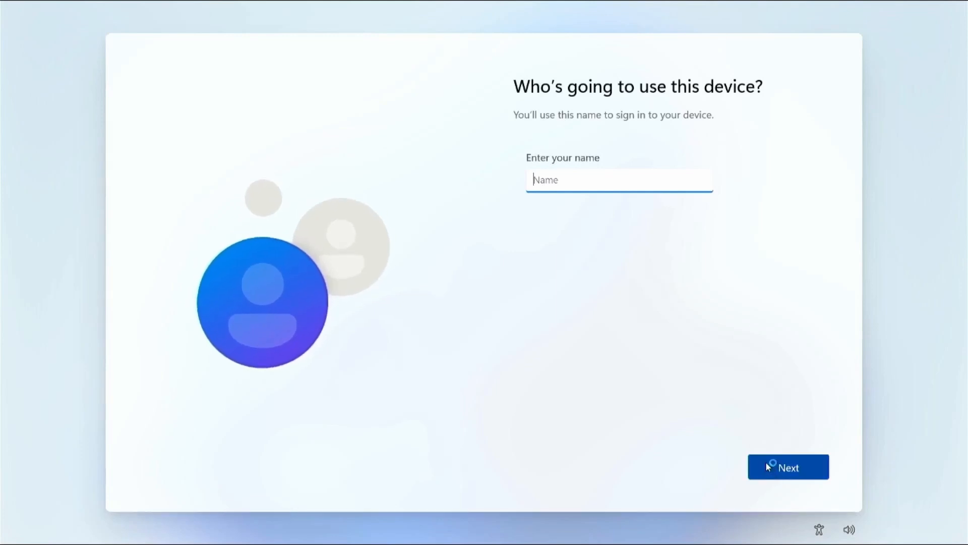
{"action": "type", "text": "User"}
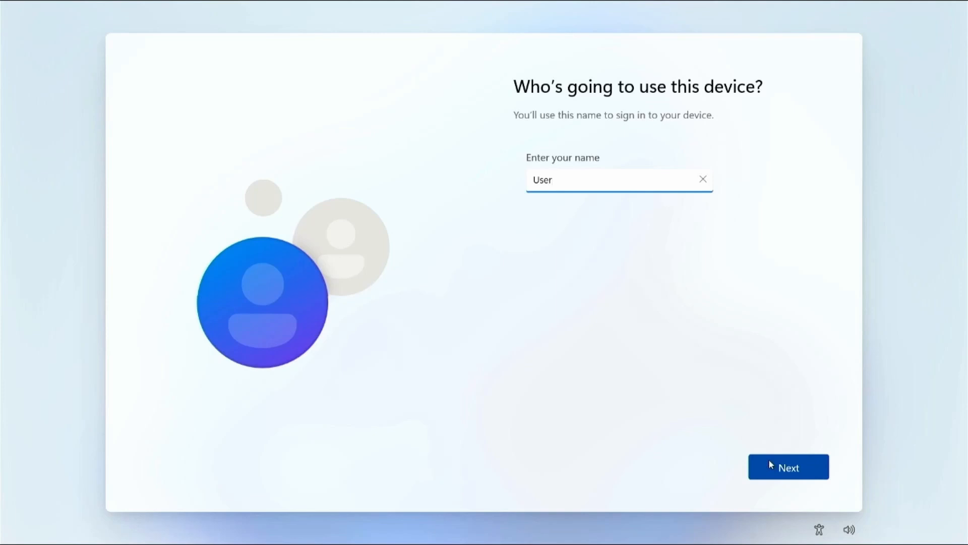
{"action": "left_click", "coordinate": [801, 465]}
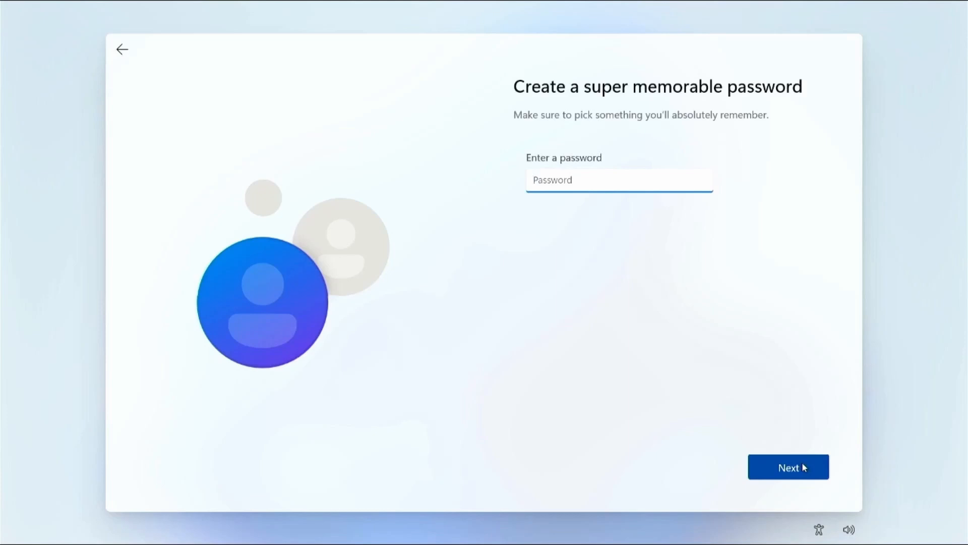
{"action": "left_click", "coordinate": [802, 464]}
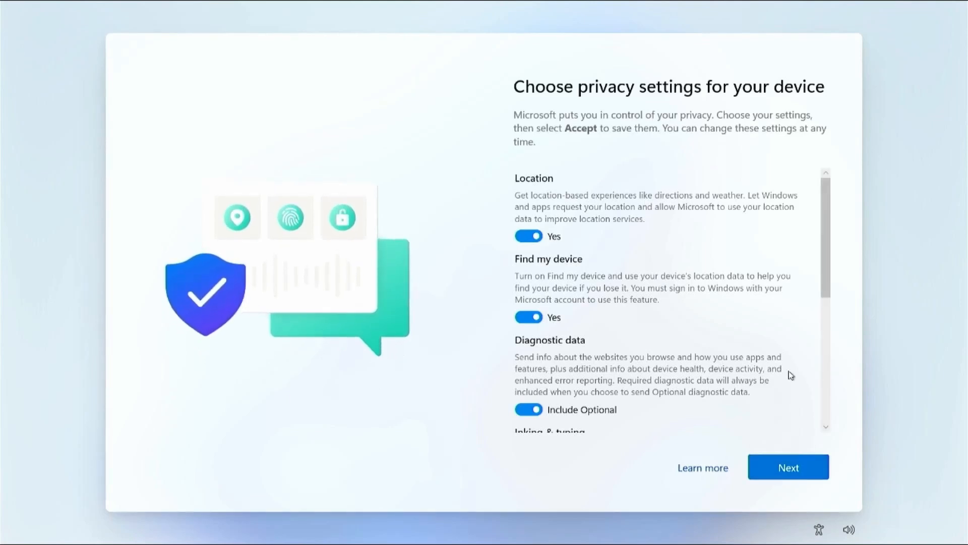
Turn off Location and Find my device, and limit diagnostic data to Required only
{"action": "left_click", "coordinate": [535, 240]}
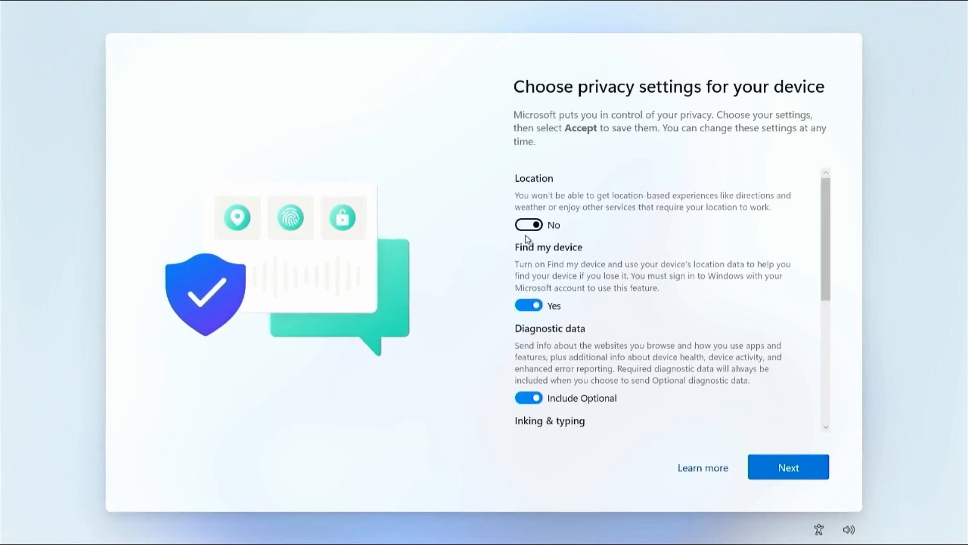
{"action": "left_click", "coordinate": [534, 306]}
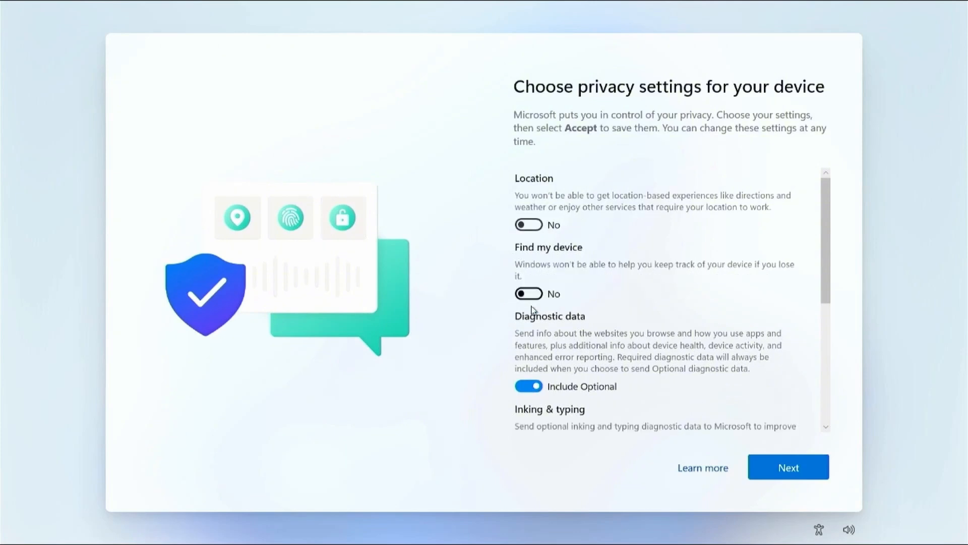
{"action": "left_click", "coordinate": [527, 386]}
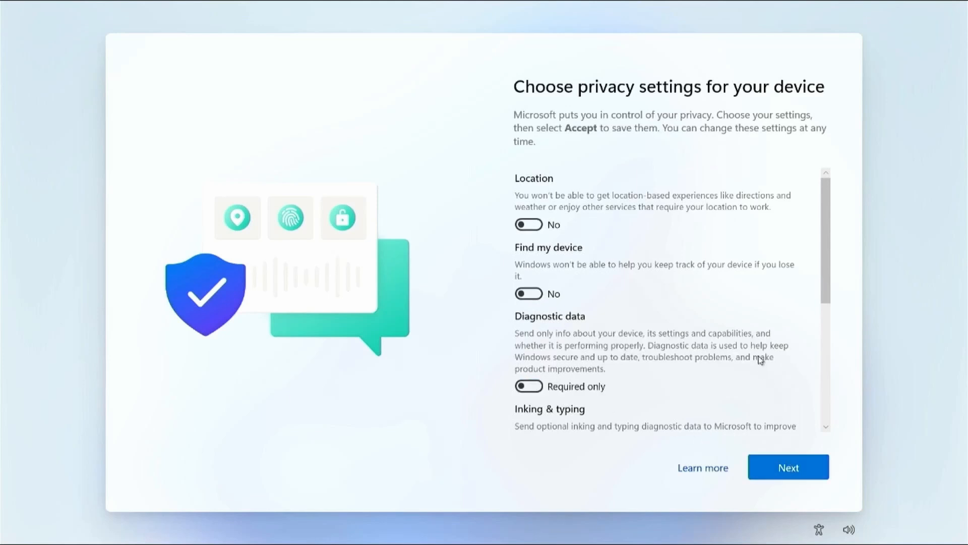
Turn off Inking & typing, Tailored experiences and Advertising ID, and accept the privacy settings
{"action": "scroll", "coordinate": [759, 357], "scroll_direction": "down", "scroll_amount": 5}
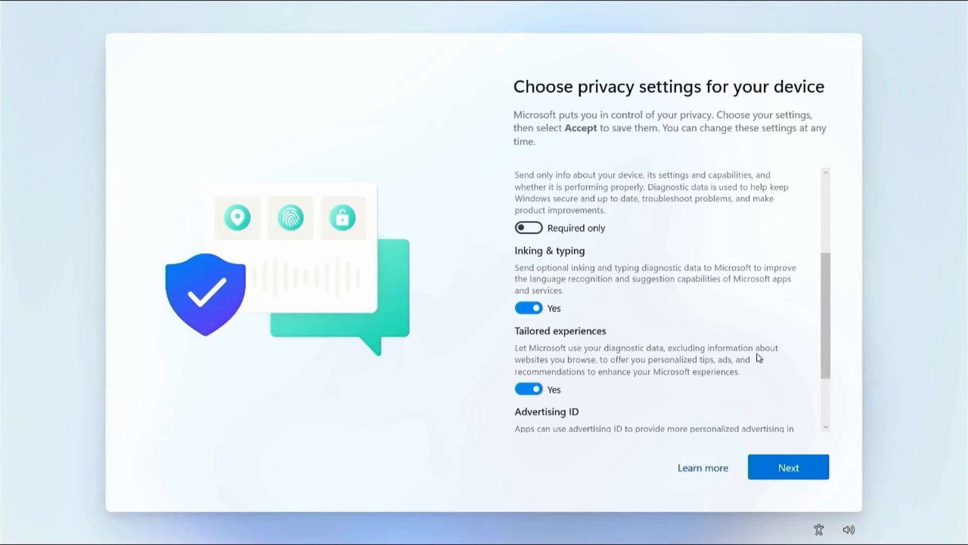
{"action": "scroll", "coordinate": [758, 356], "scroll_direction": "down", "scroll_amount": 3}
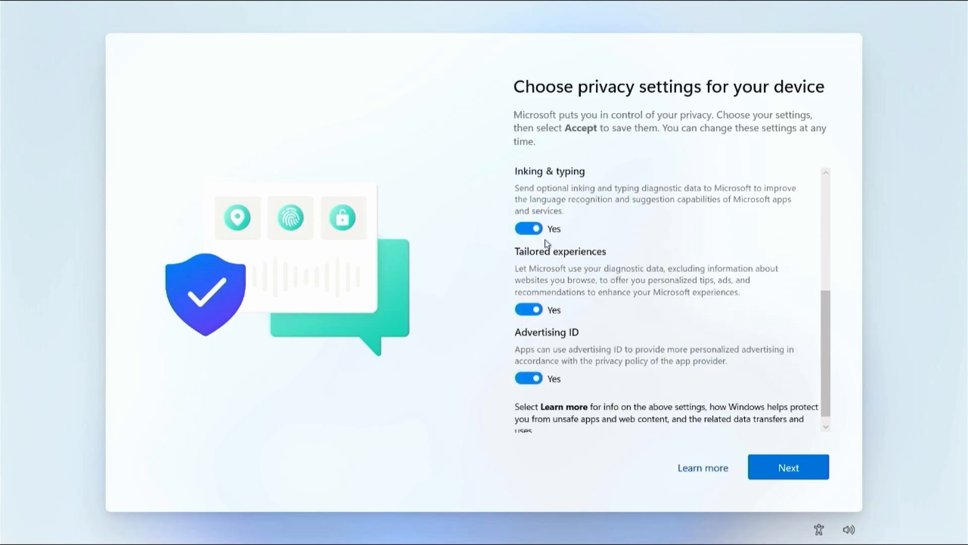
{"action": "left_click", "coordinate": [531, 230]}
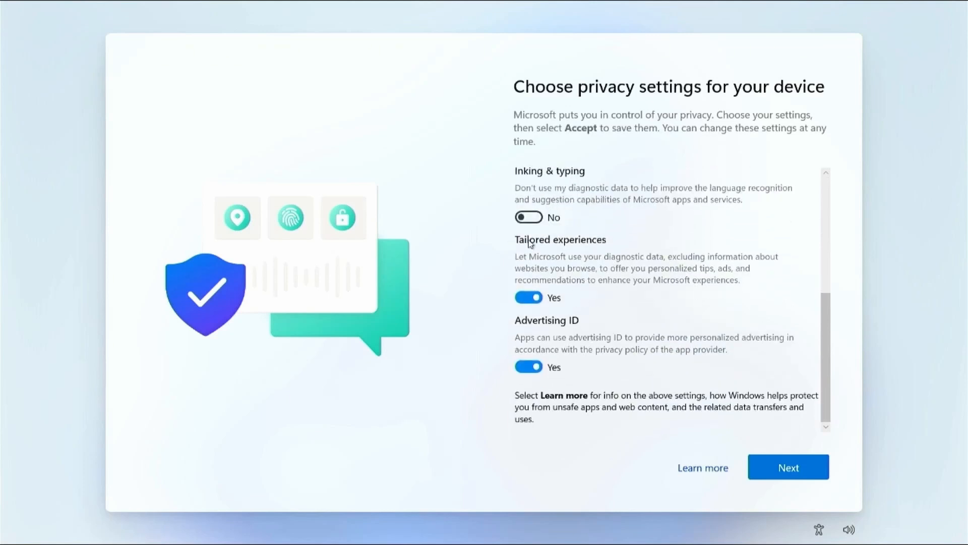
{"action": "left_click", "coordinate": [537, 300]}
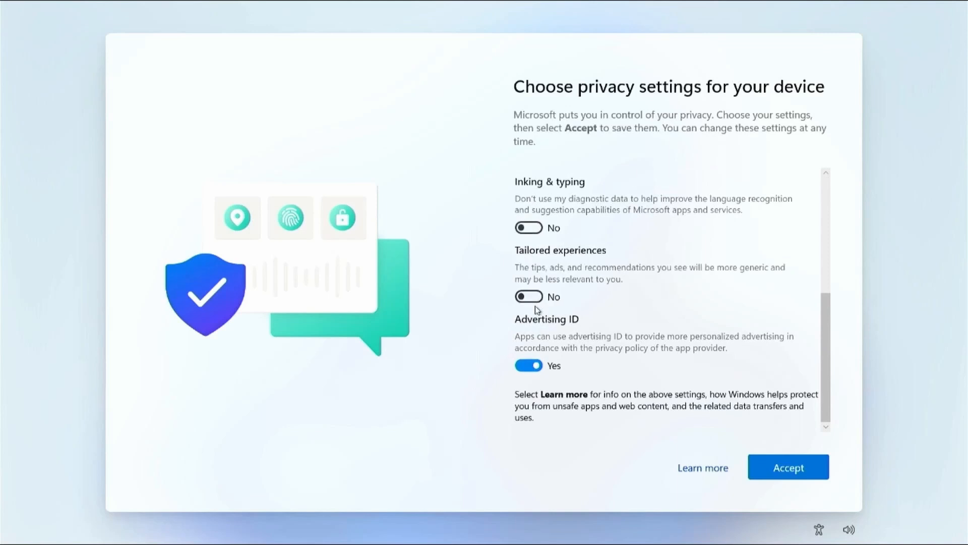
{"action": "left_click", "coordinate": [536, 365]}
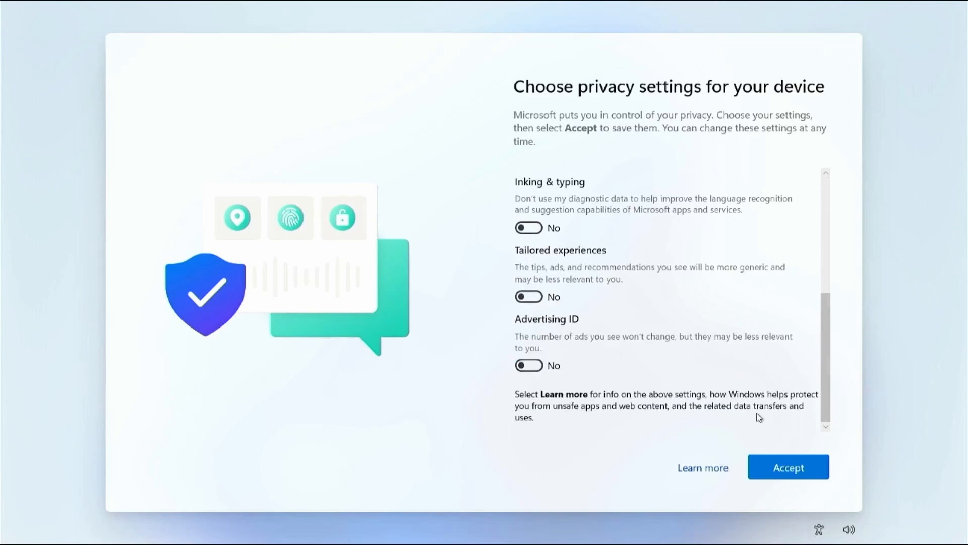
{"action": "left_click", "coordinate": [804, 469]}
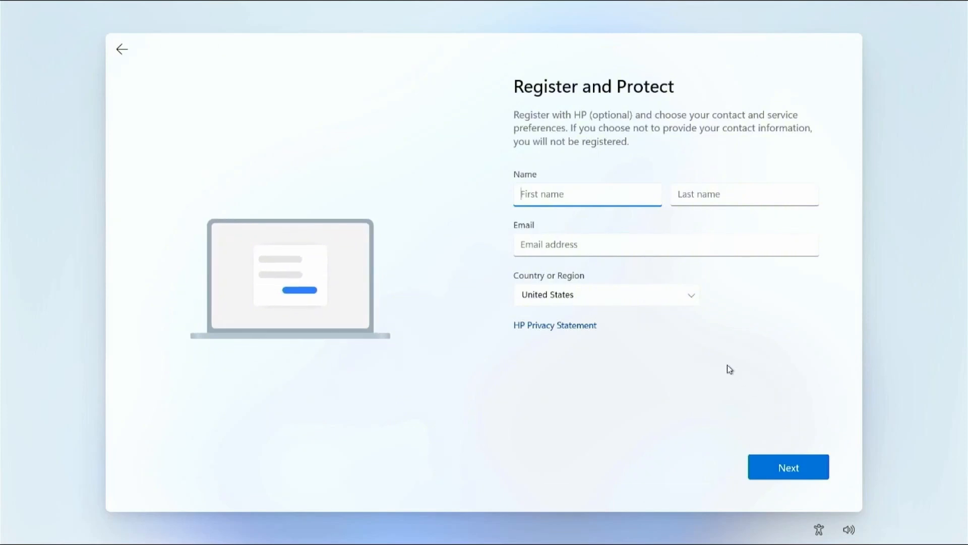
Leave the HP registration details empty, clear all three HP data-use consents and continue to the desktop
{"action": "left_click", "coordinate": [783, 468]}
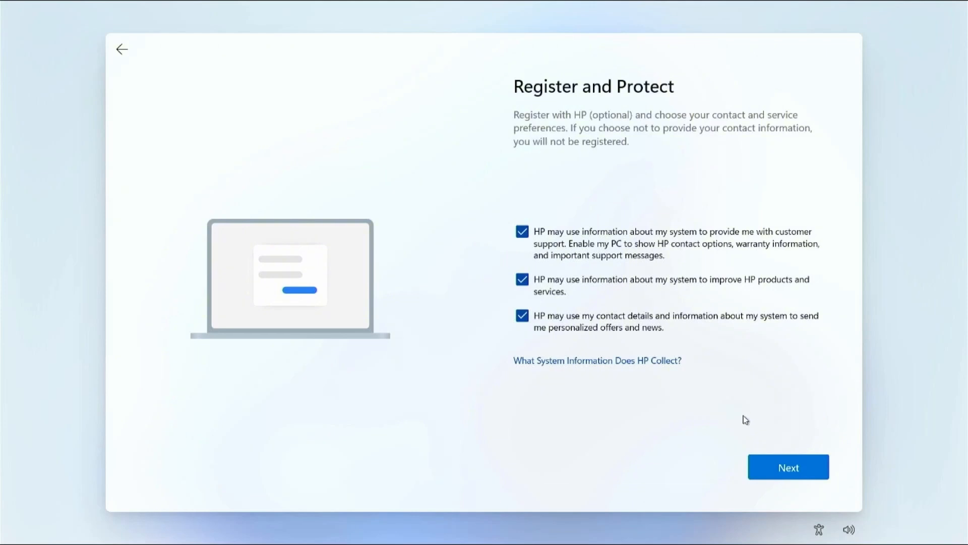
{"action": "left_click", "coordinate": [520, 236]}
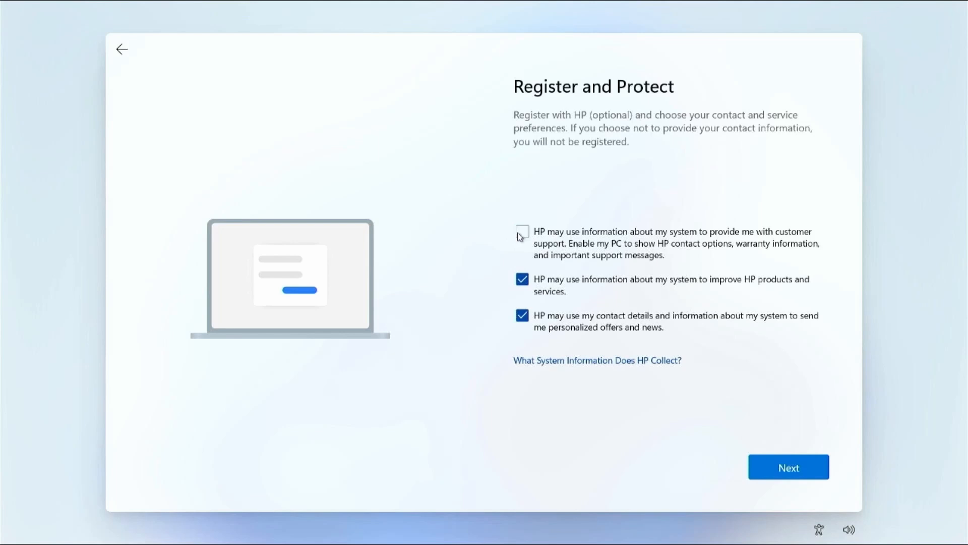
{"action": "left_click", "coordinate": [522, 280]}
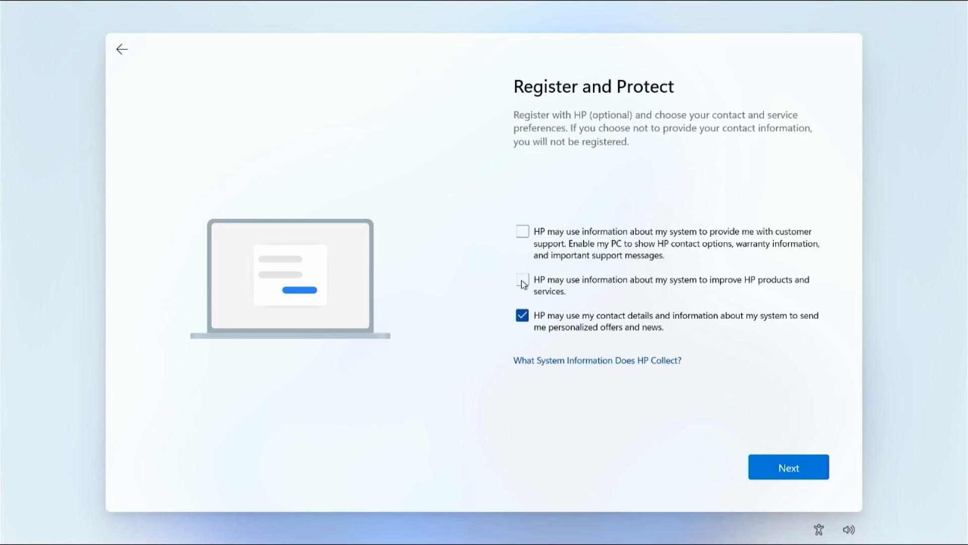
{"action": "left_click", "coordinate": [523, 316]}
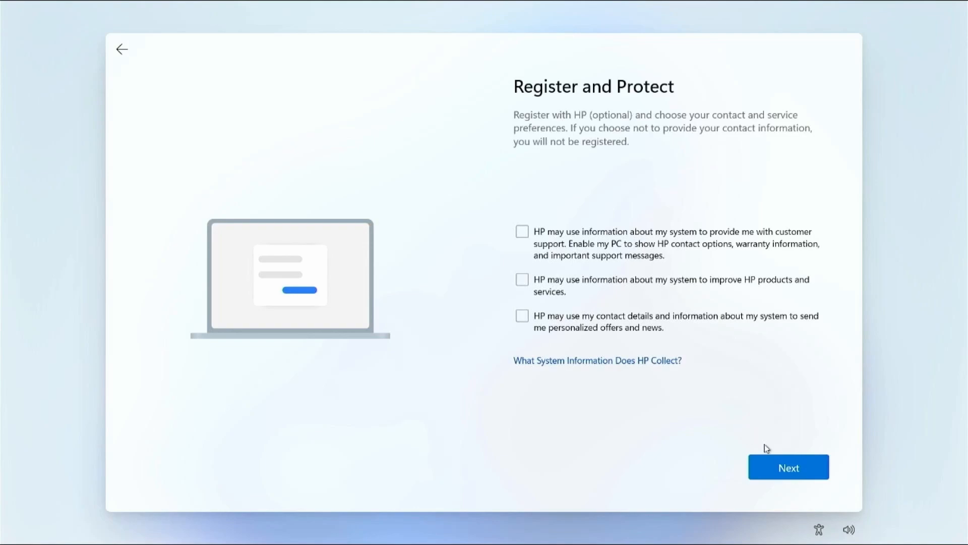
{"action": "left_click", "coordinate": [796, 476]}
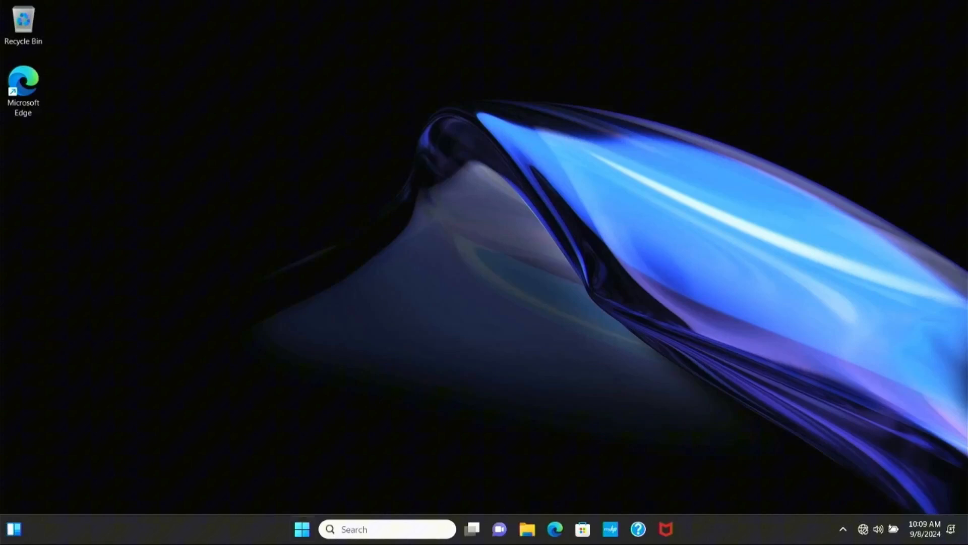
Open the Start menu on the new desktop
{"action": "key", "text": "super"}
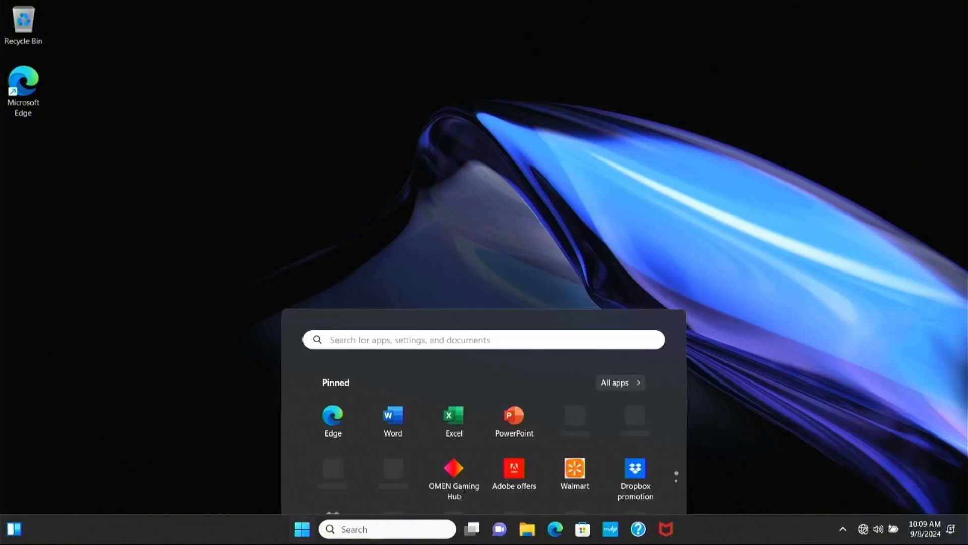